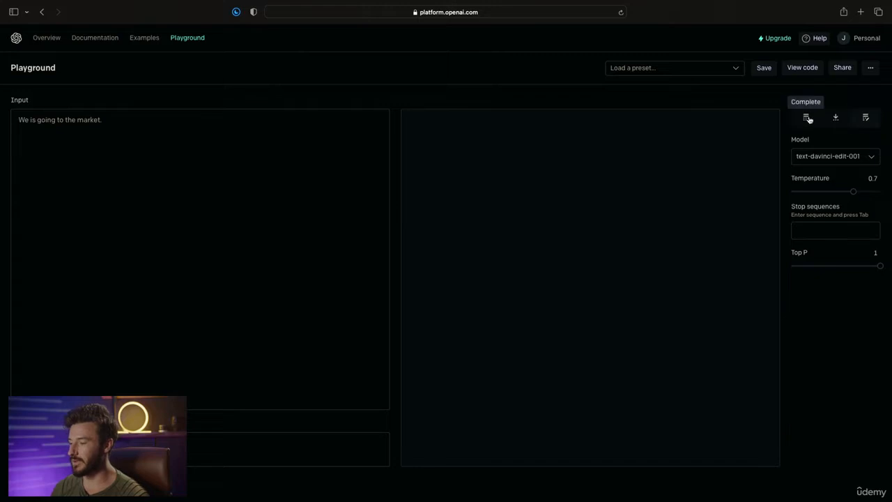
Switch to Complete mode and submit the prompt "what is the capital of alaska".
left_click(806, 117)
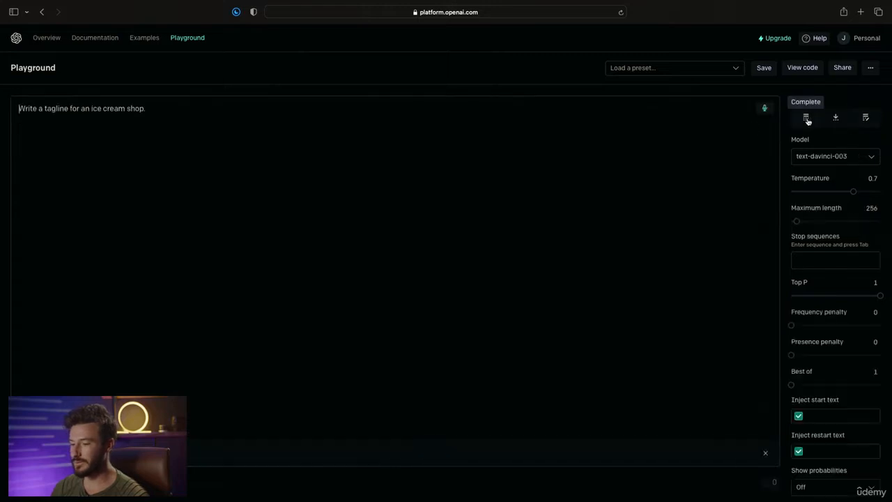
left_click(169, 115)
type("what i")
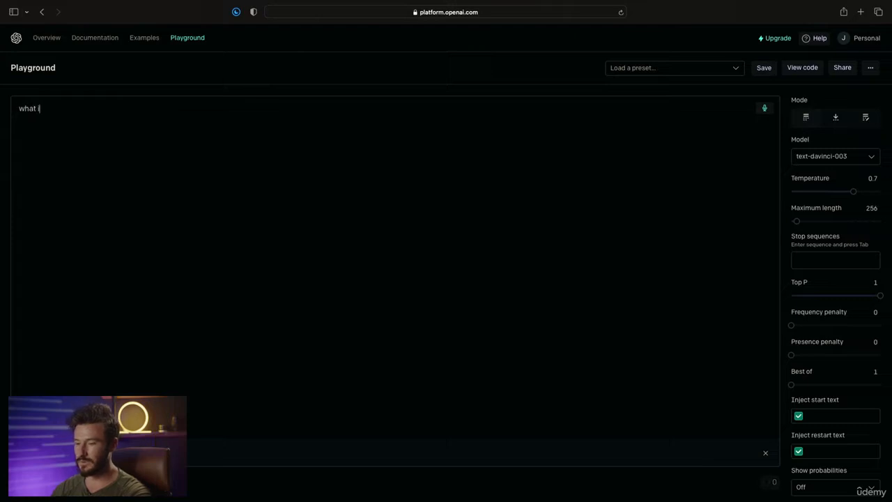
type("s the capit")
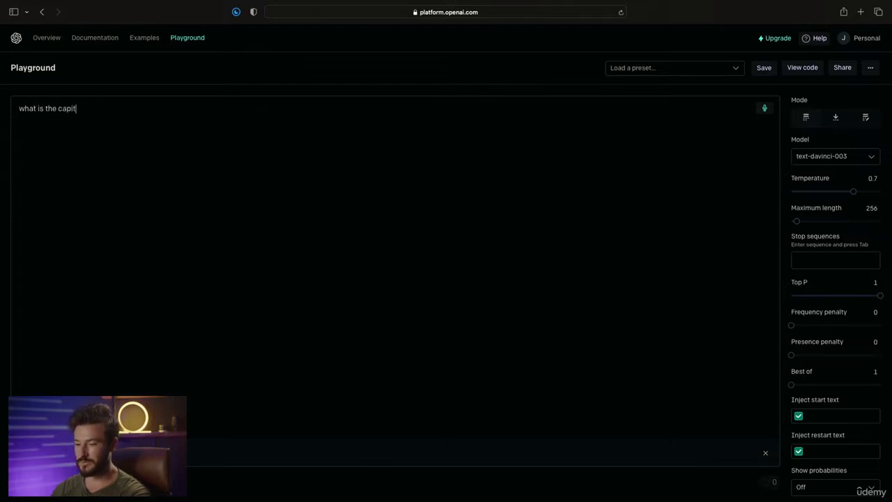
type("al of alaska")
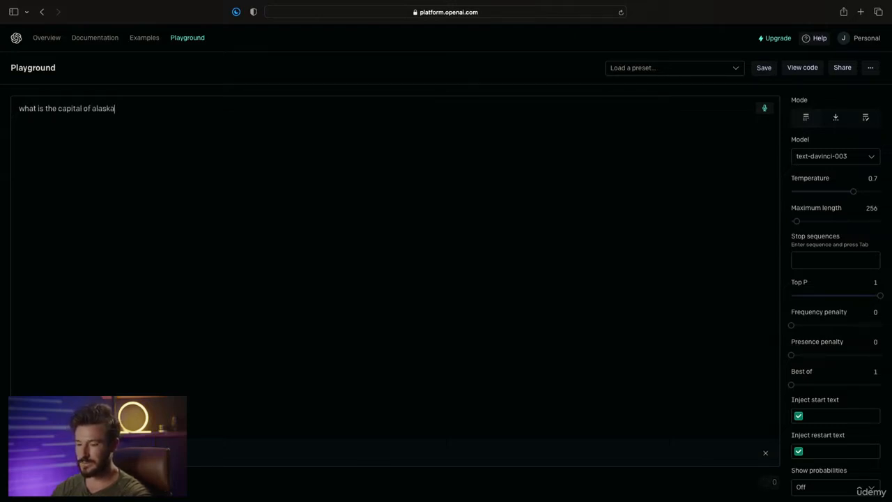
key("super+Return")
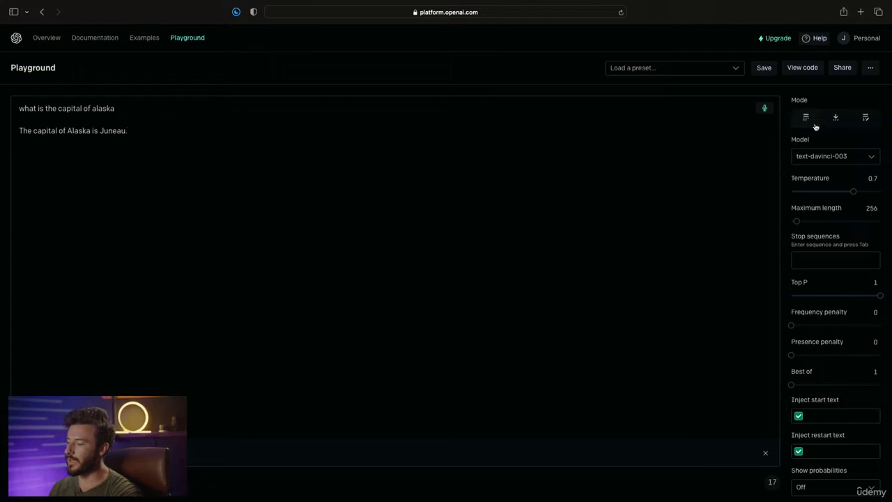
left_click(850, 161)
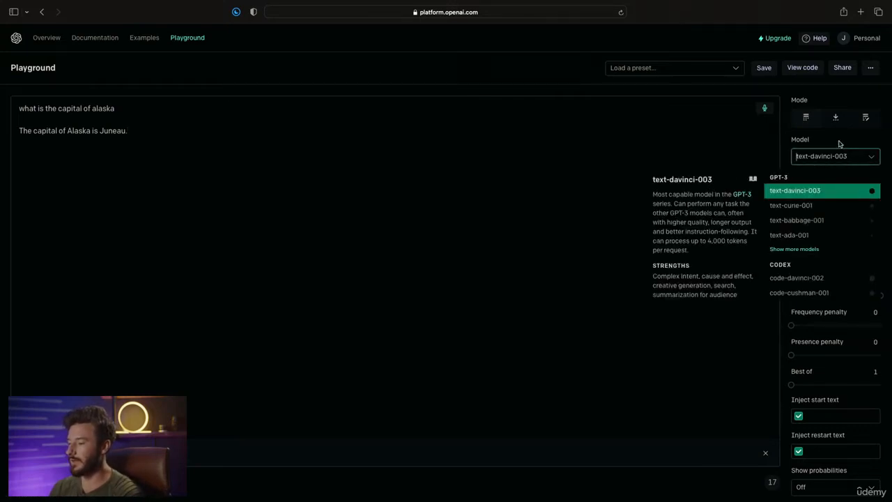
left_click(840, 148)
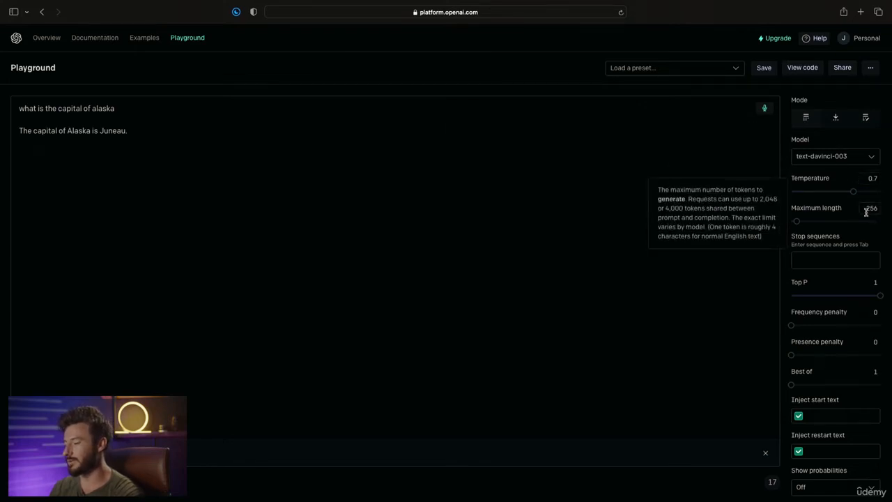
Below the first answer, add and submit the prompt "write me a 150 word overview about the history of Juneau".
key("Return")
key("Return")
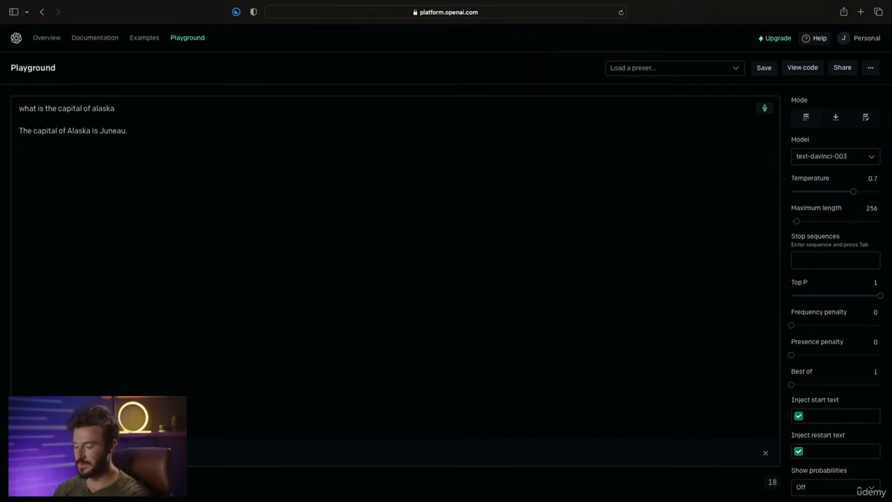
type("write me a 150 word")
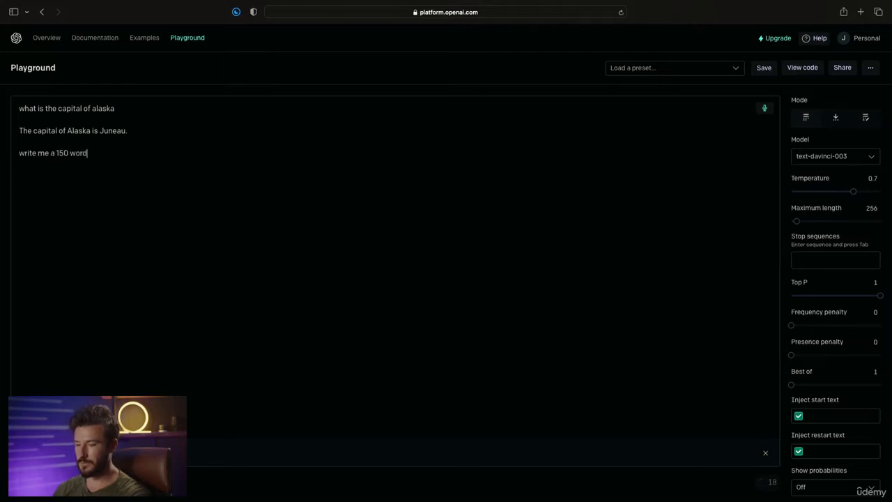
type(" overvi")
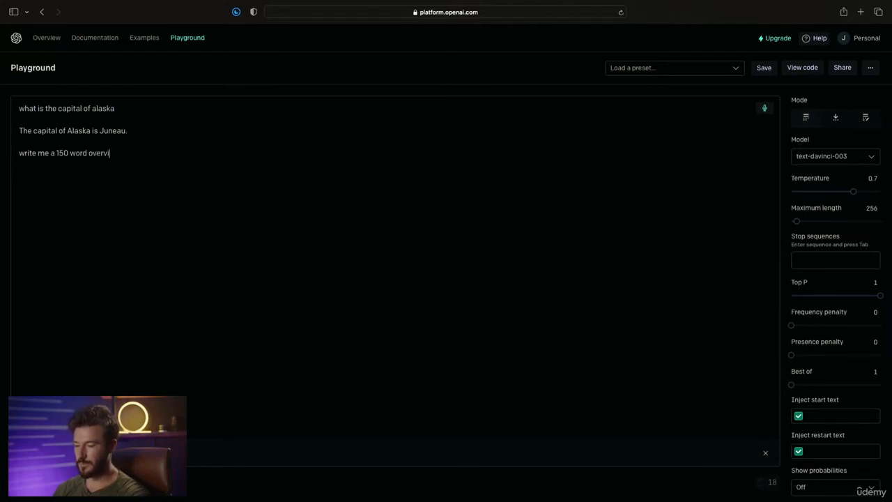
type("ew about the his")
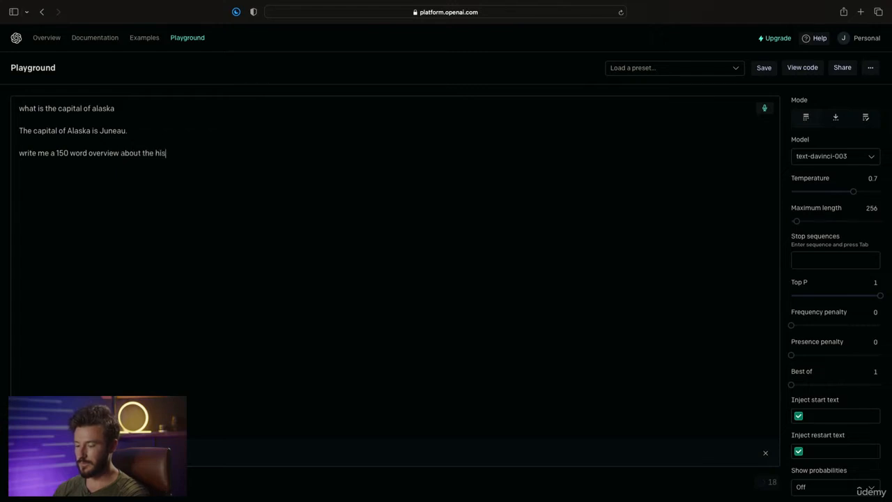
type("tory of J")
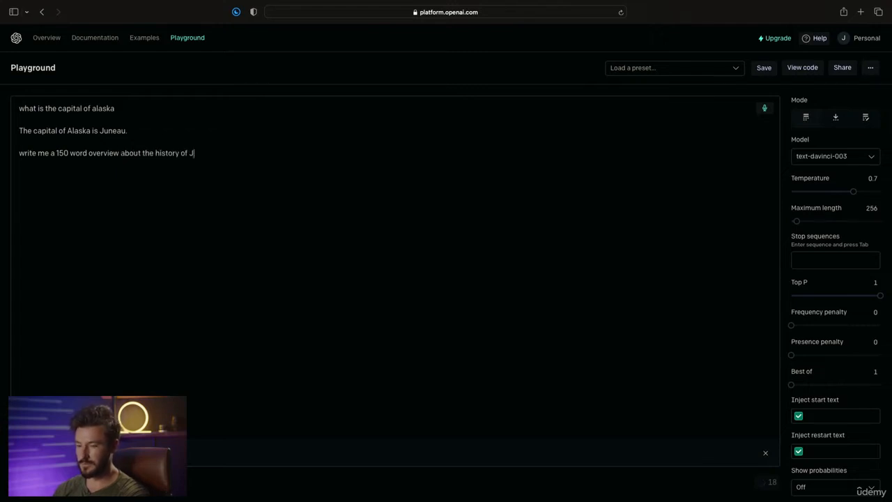
type("eauneau")
key("ctrl+Return")
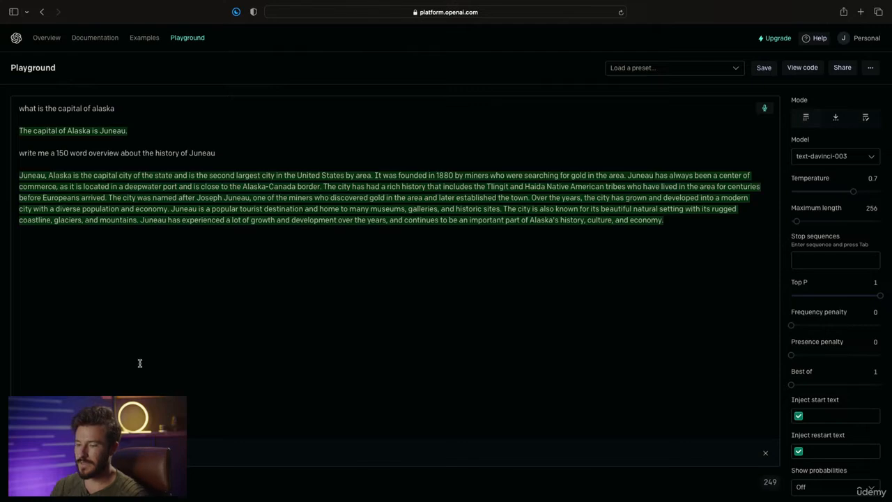
Switch to Insert mode and place an [insert] marker before the sentence starting "Over the years".
left_click(835, 118)
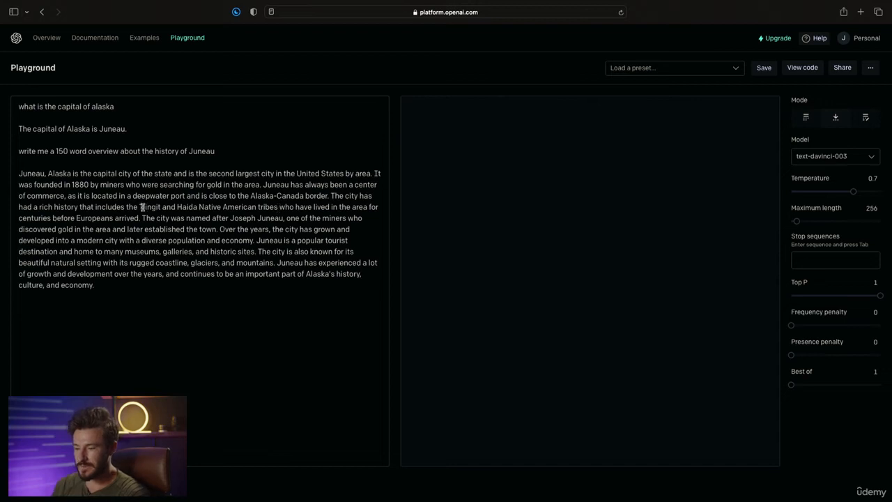
left_click_drag(142, 219, 298, 221)
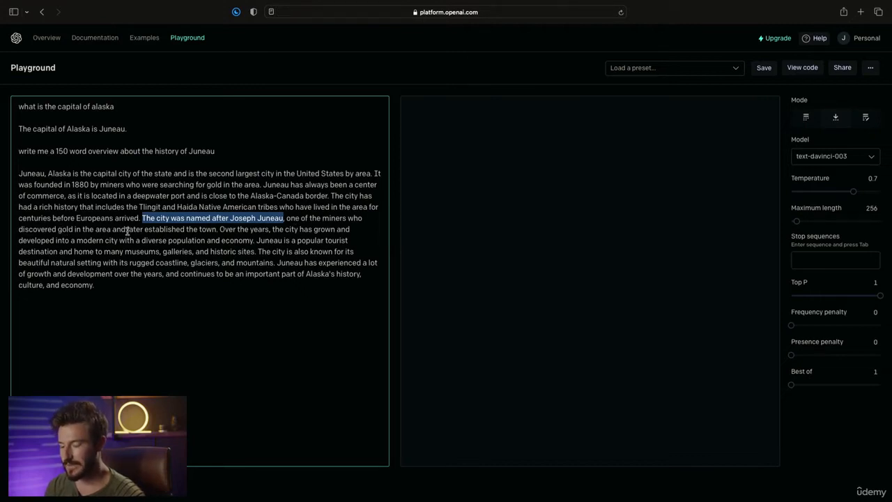
left_click(221, 229)
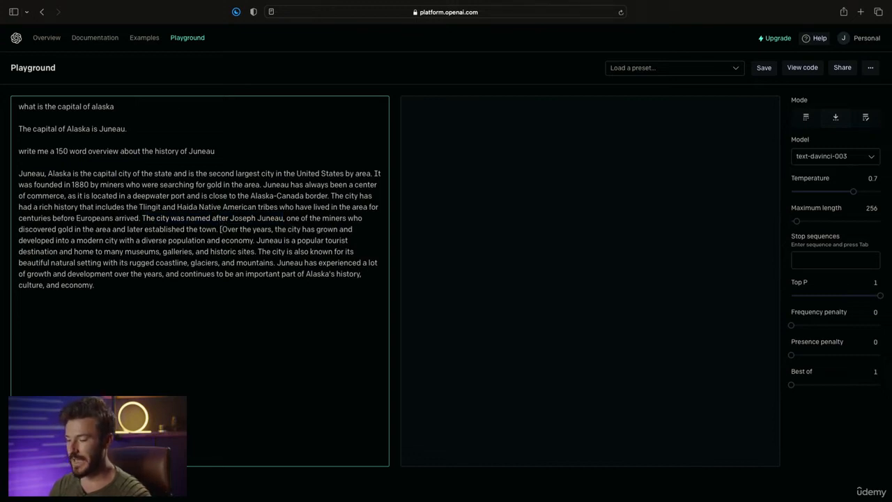
type("[insert")
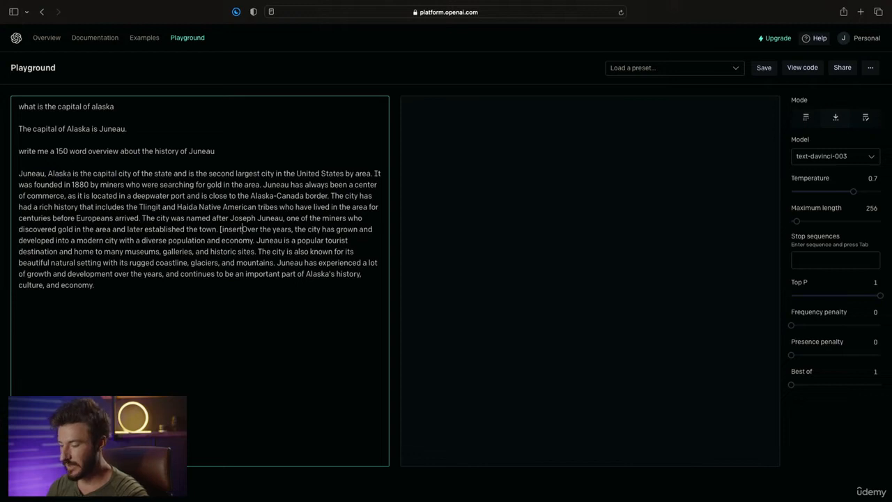
type("]")
Switch to Edit mode and submit the instruction "remove [insert]" for the Juneau text.
left_click(6, 465)
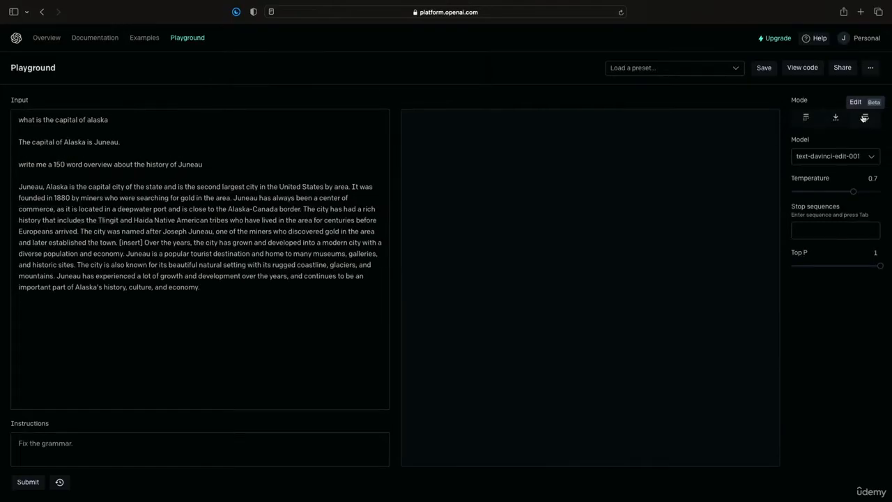
left_click(96, 446)
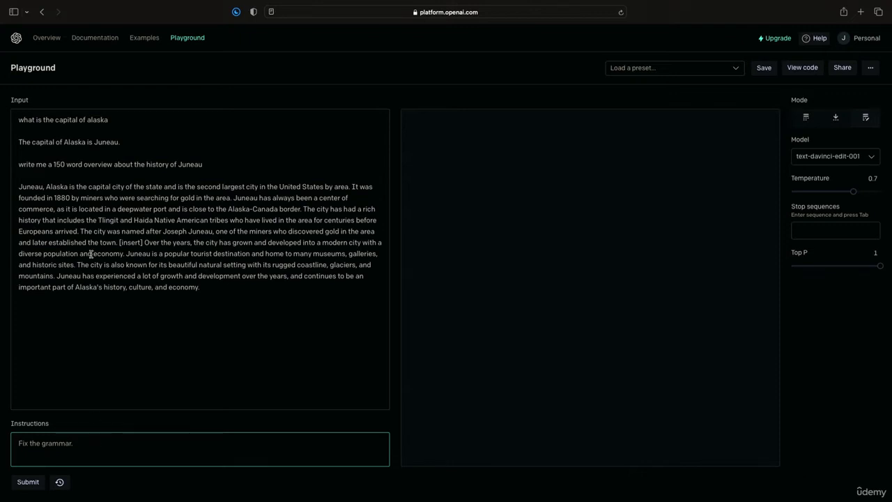
left_click_drag(119, 242, 146, 242)
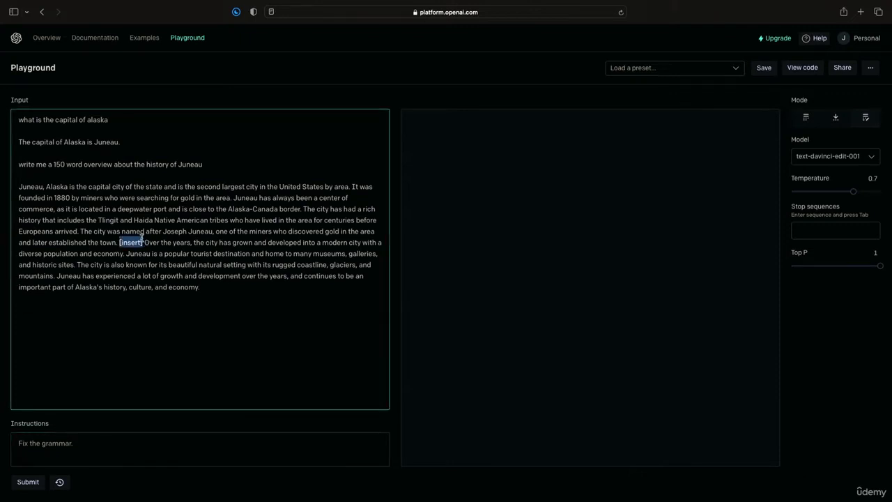
left_click(50, 444)
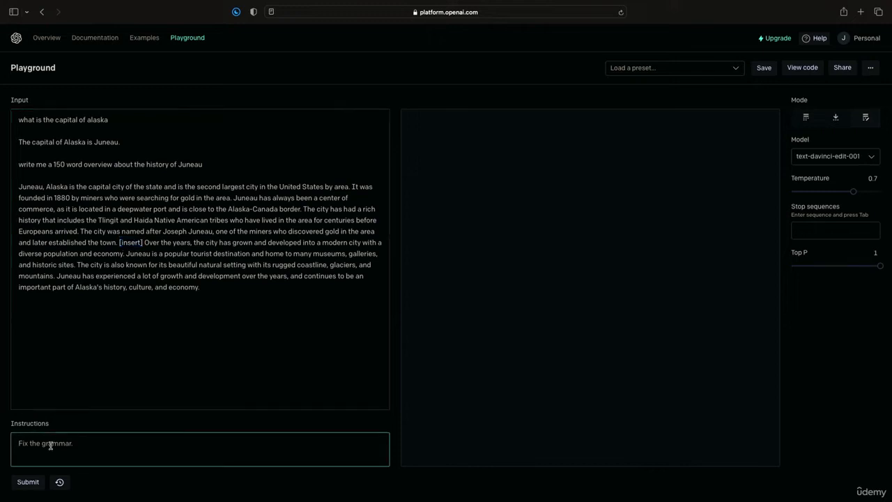
type("remove [insert]")
left_click(32, 482)
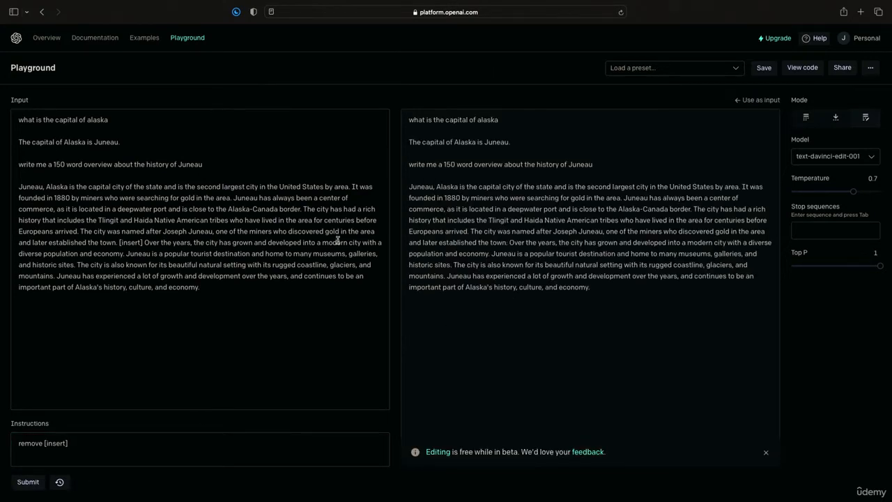
Replace the editing instruction with "fix grammar" and submit it.
double_click(130, 242)
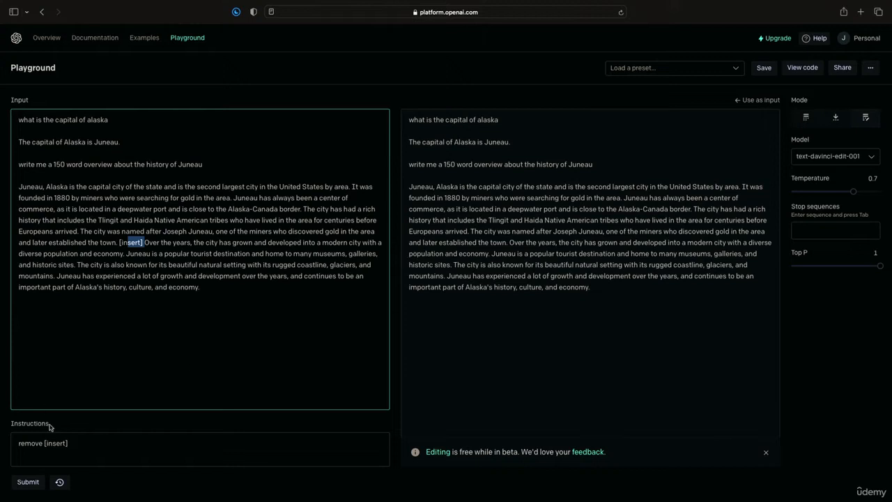
left_click(88, 445)
key("super+a")
type("fi")
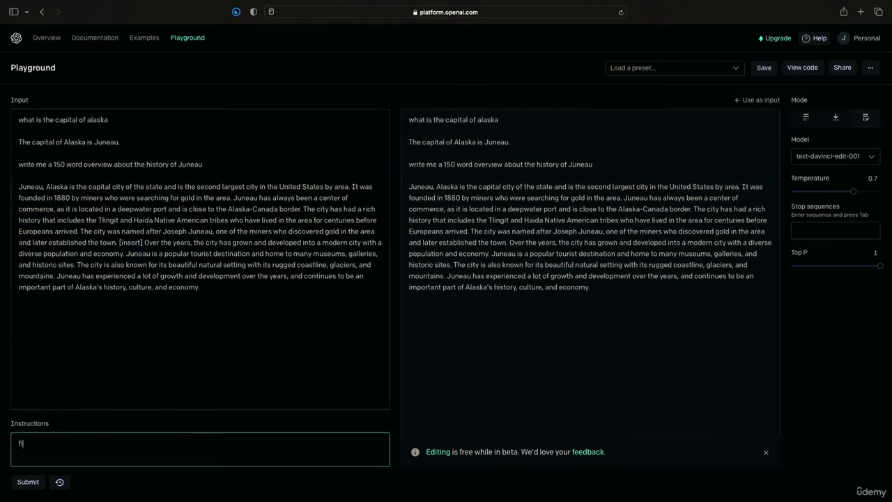
type("x grammar")
left_click(28, 481)
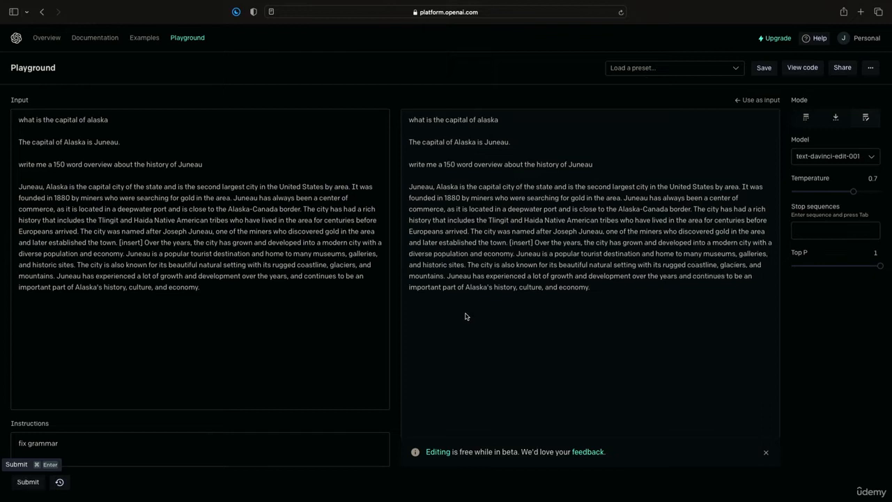
Examine the past prompts in the 30-day history, then close the history.
left_click(112, 447)
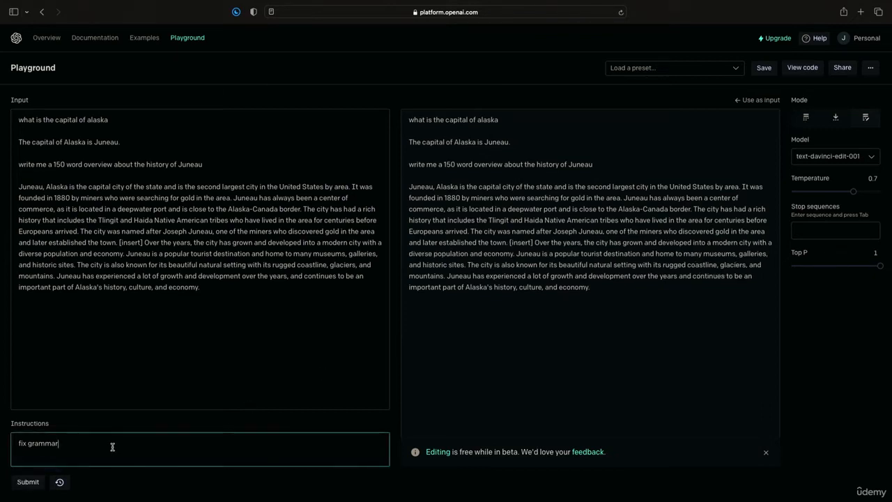
left_click(60, 482)
scroll(84, 215, "down", 2)
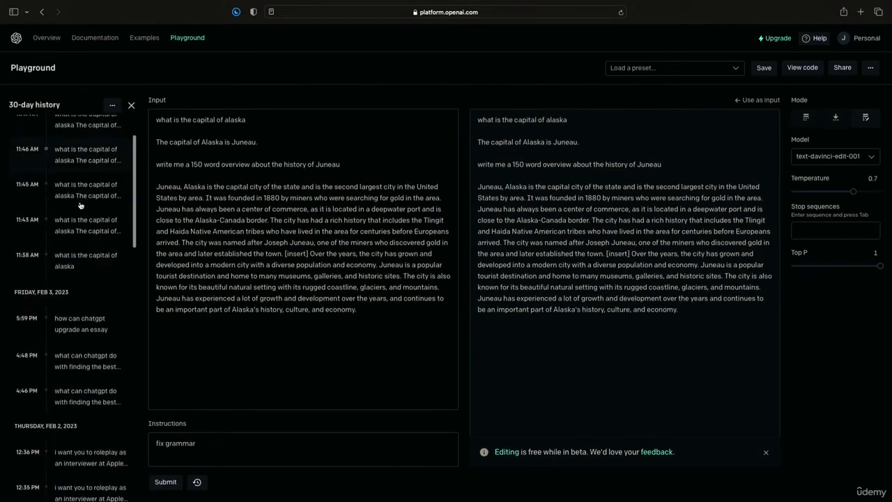
scroll(82, 209, "up", 2)
scroll(80, 204, "down", 2)
scroll(81, 205, "down", 5)
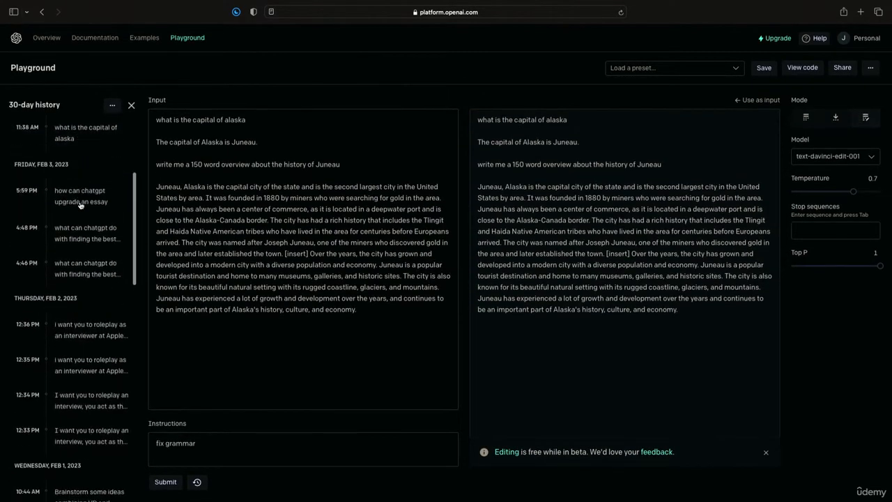
scroll(80, 205, "up", 8)
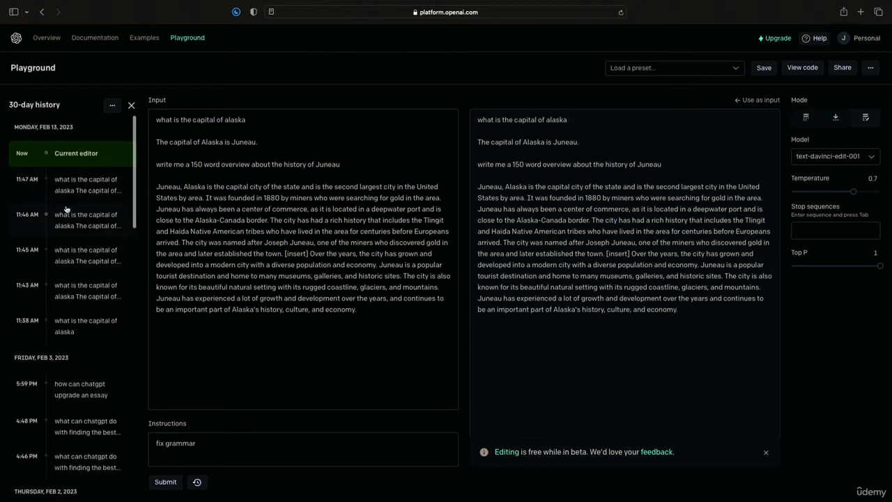
scroll(60, 185, "down", 5)
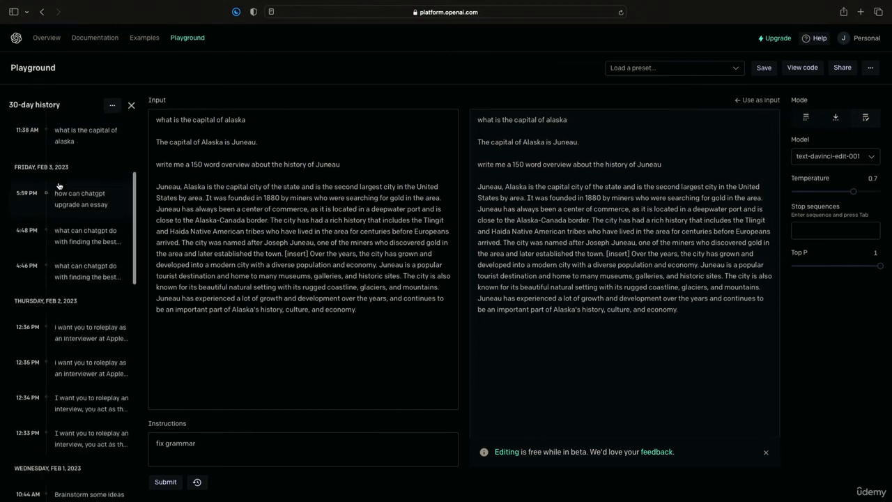
left_click(131, 105)
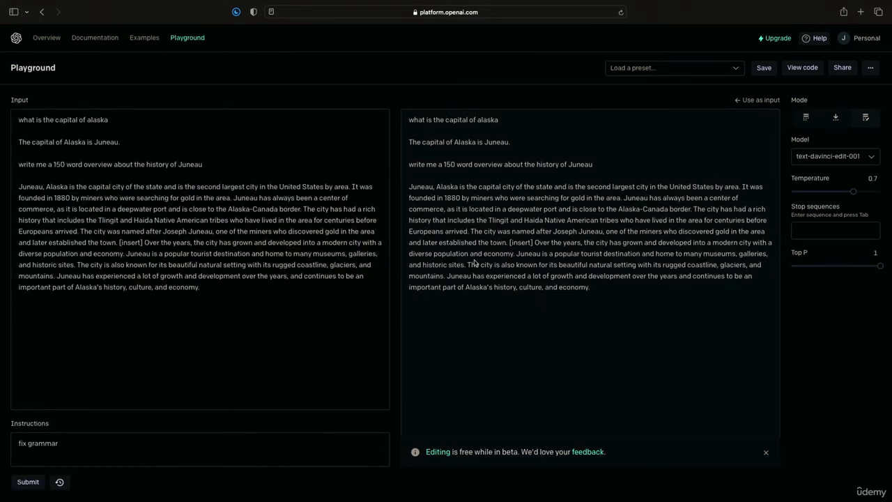
Use the edited output text as the new input.
left_click_drag(464, 186, 630, 299)
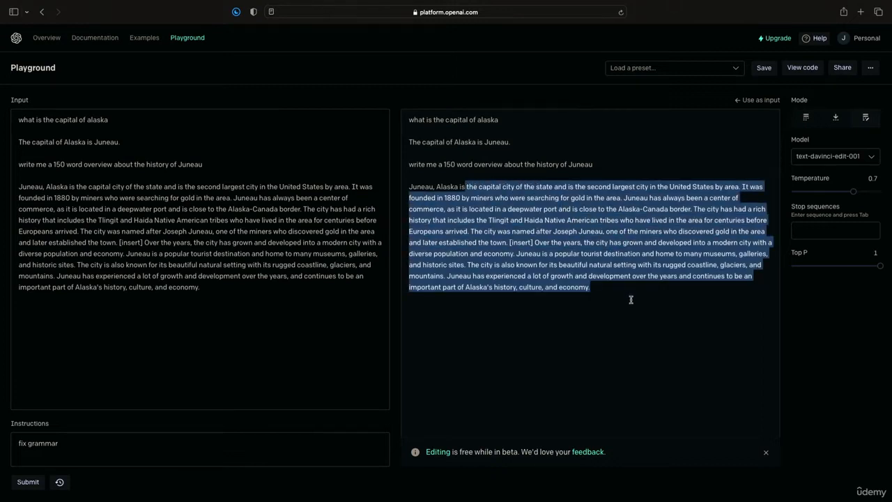
left_click(751, 101)
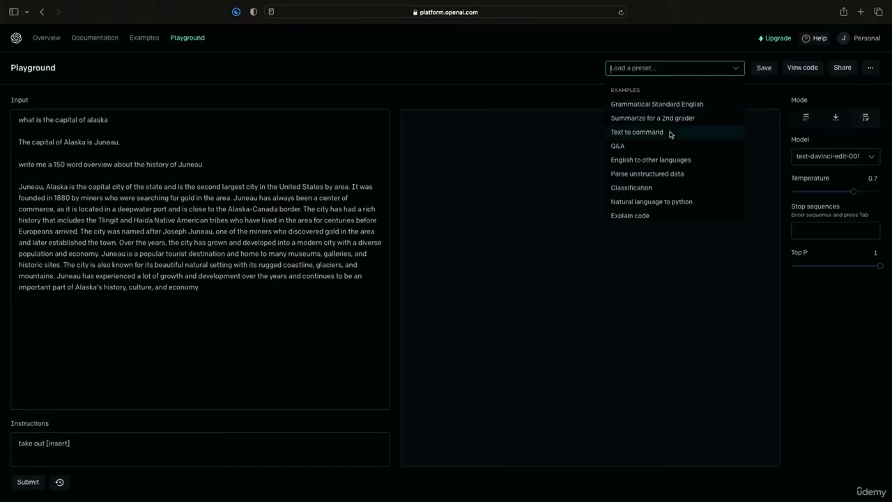
Load the Q&A example preset and accept discarding the unsaved changes.
scroll(670, 135, "down", 2)
scroll(671, 150, "up", 2)
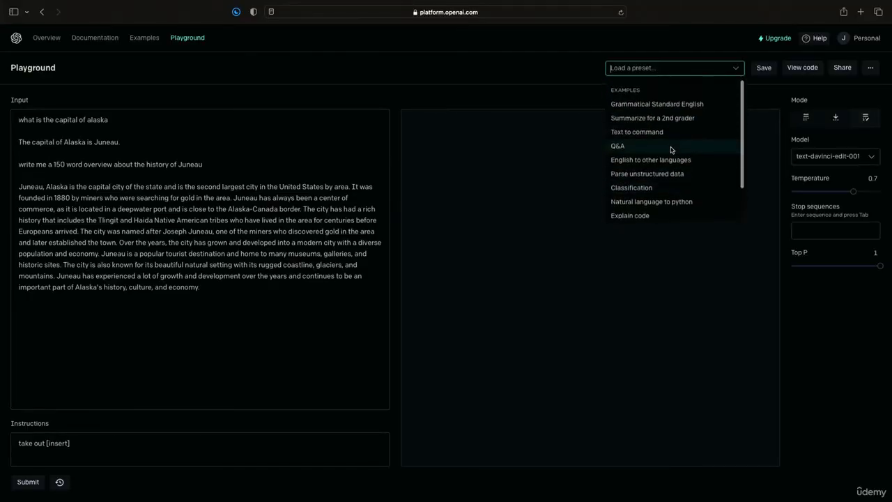
left_click(657, 149)
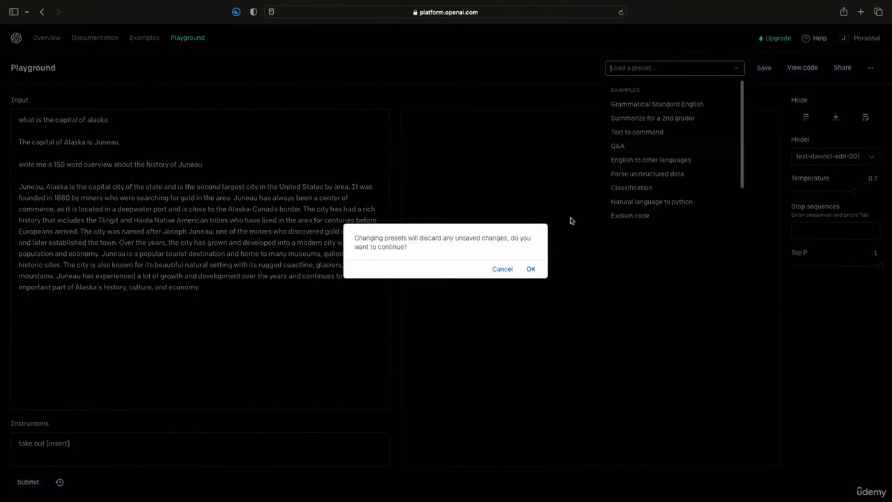
left_click(531, 269)
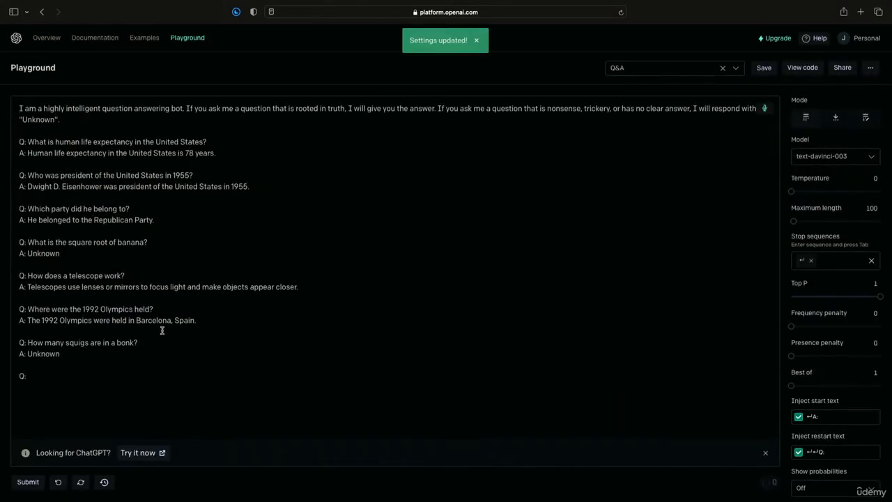
Examine the preset's sample question-and-answer pairs about telescopes, the 1992 Olympics and squigs in a bonk.
left_click(73, 374)
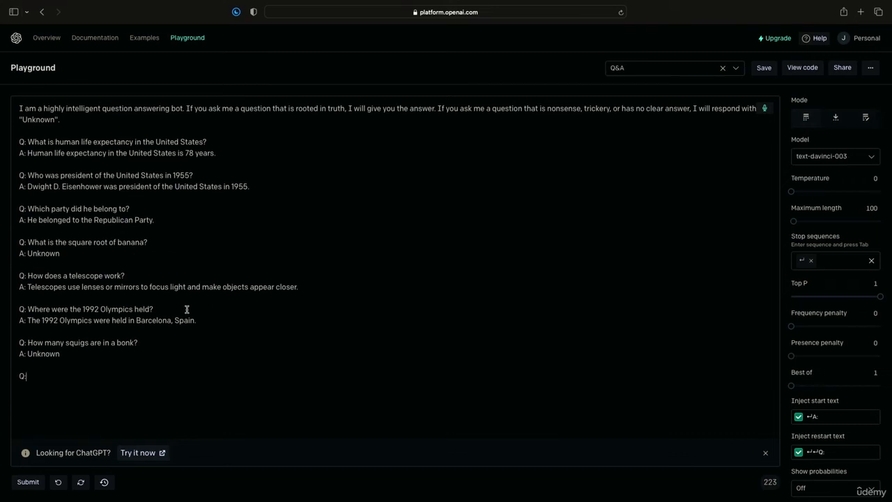
left_click_drag(42, 278, 127, 277)
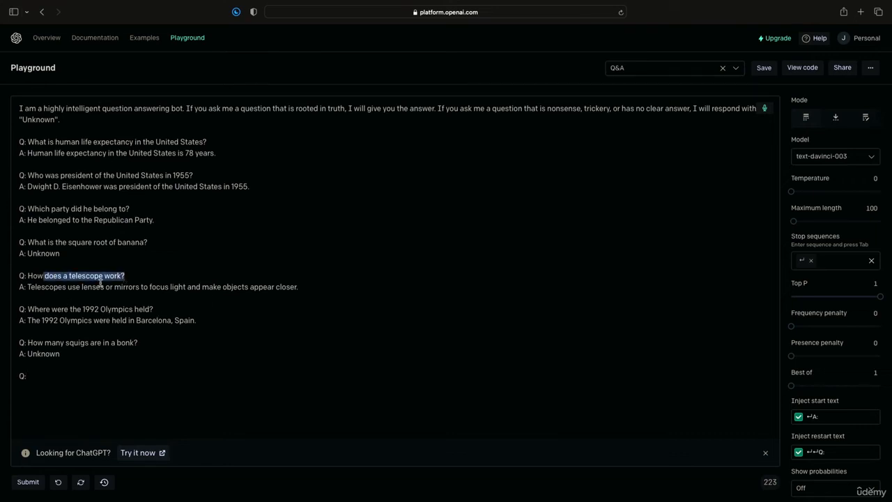
left_click_drag(62, 287, 238, 286)
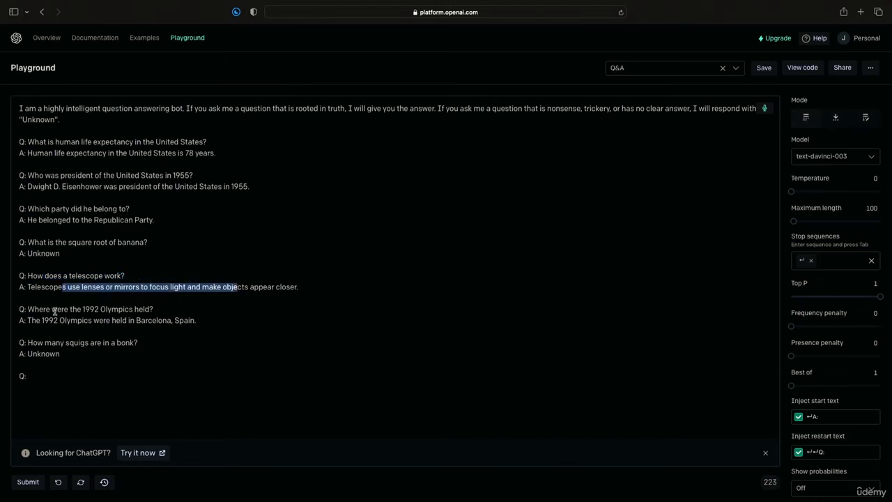
left_click_drag(43, 309, 155, 311)
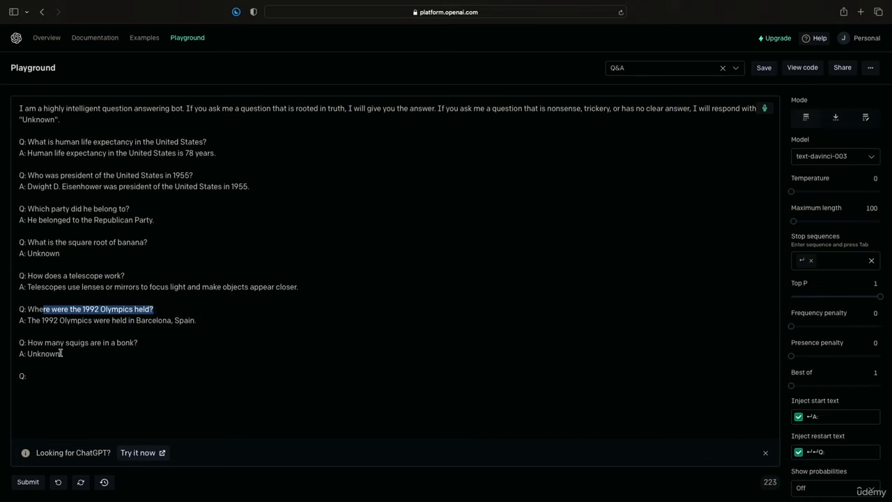
left_click_drag(44, 342, 142, 340)
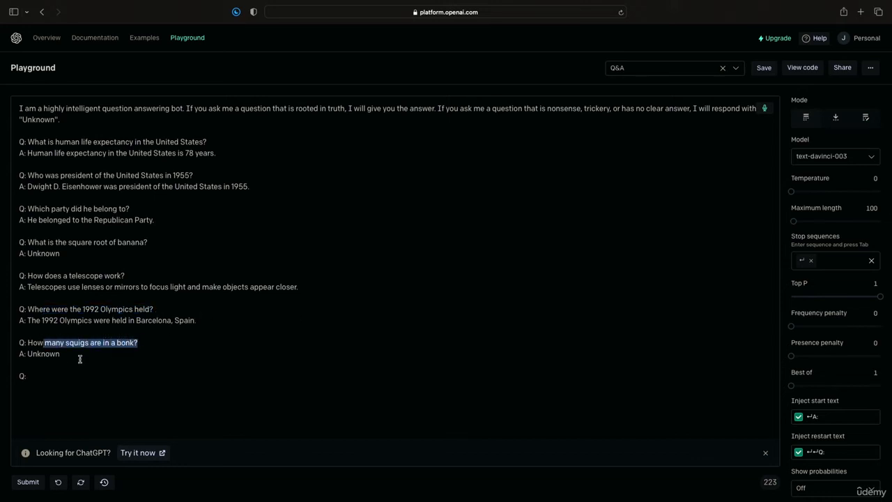
left_click_drag(68, 356, 12, 342)
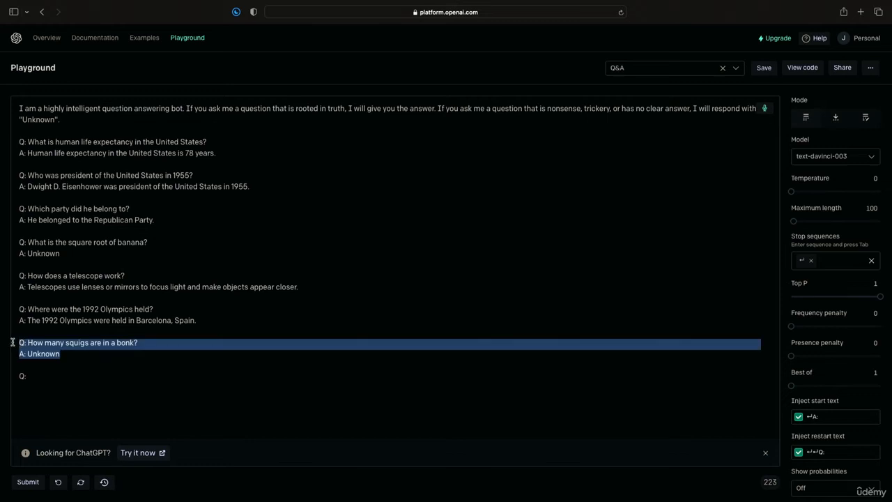
Add the question "who was the 20 president of the united states?" after the final Q: and submit the prompt.
left_click(46, 375)
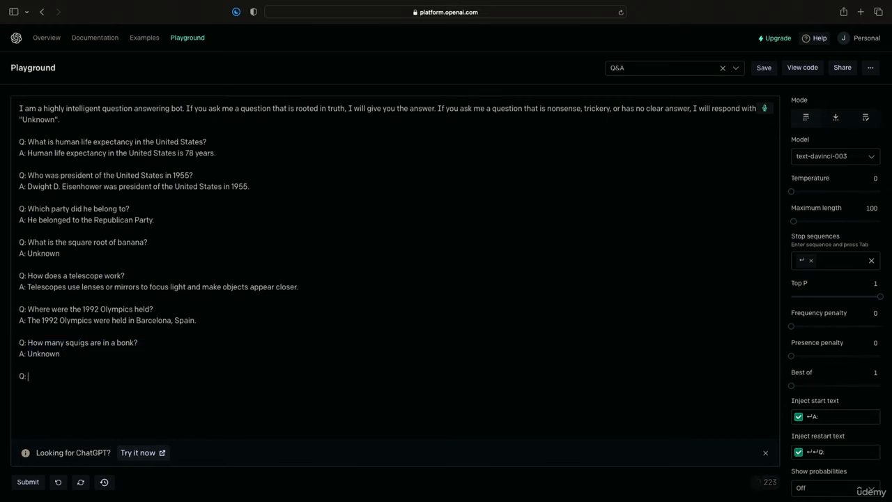
type("who was the 20 president of the ")
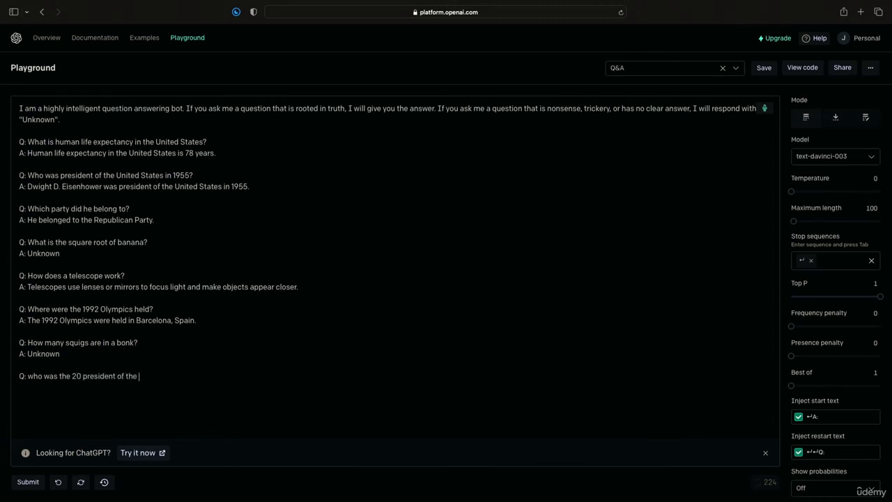
type("united states?")
key("ctrl+Return")
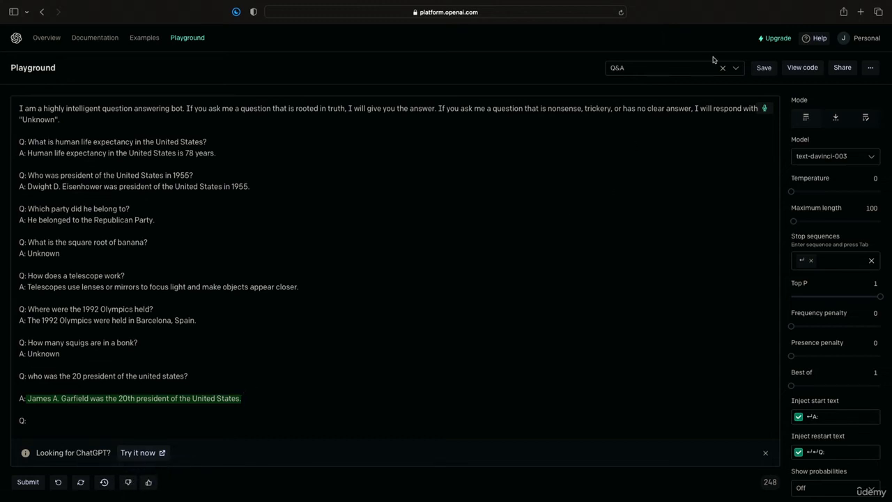
Replace the Q&A preset with the "Summarize for a 2nd grader" example, discarding the unsaved changes.
left_click(735, 67)
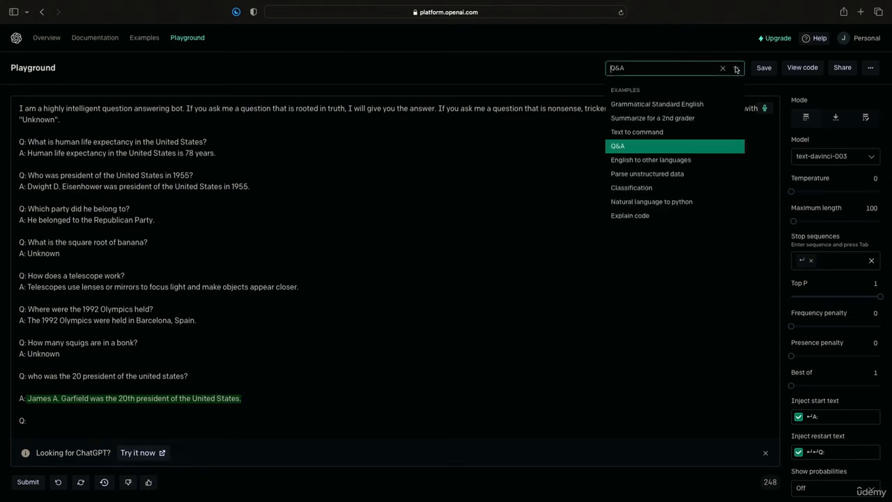
left_click(678, 140)
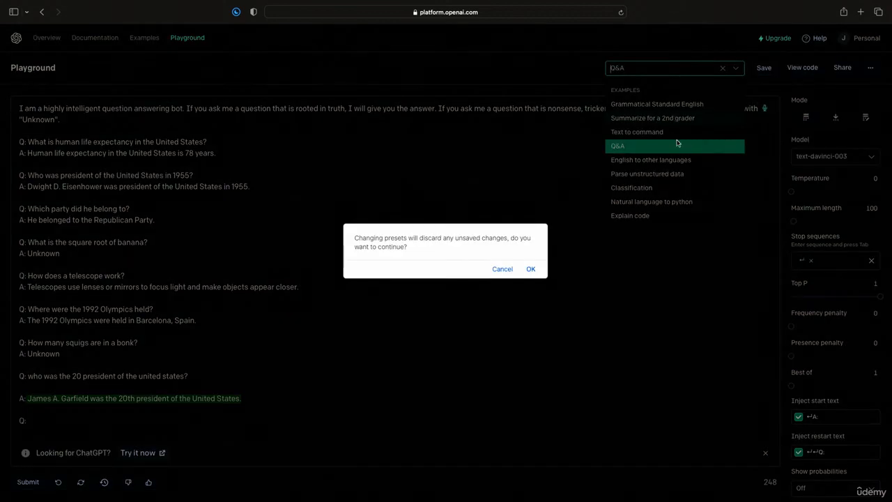
left_click(530, 269)
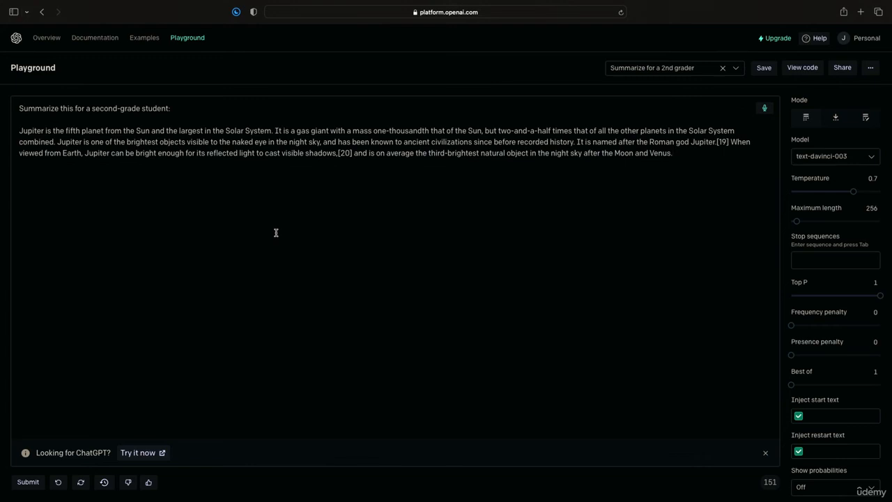
Review the Jupiter passage and submit it for a second-grade summary.
left_click_drag(23, 130, 246, 130)
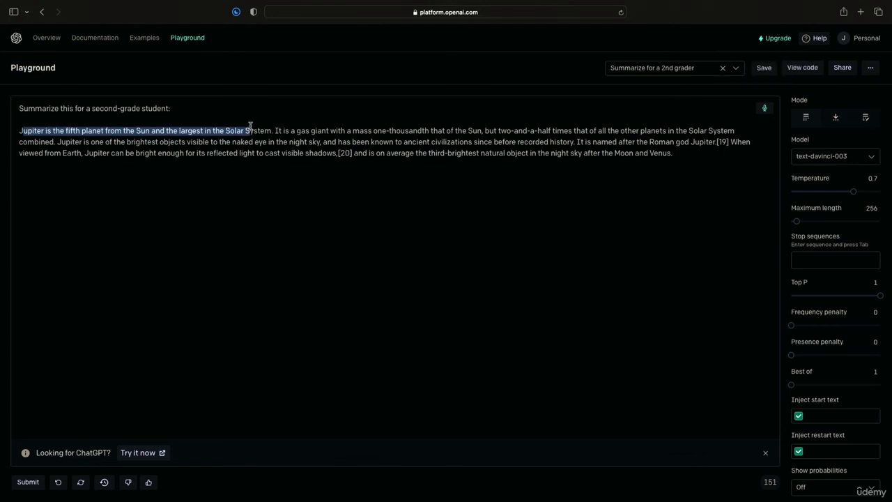
left_click(146, 137)
left_click_drag(34, 130, 492, 142)
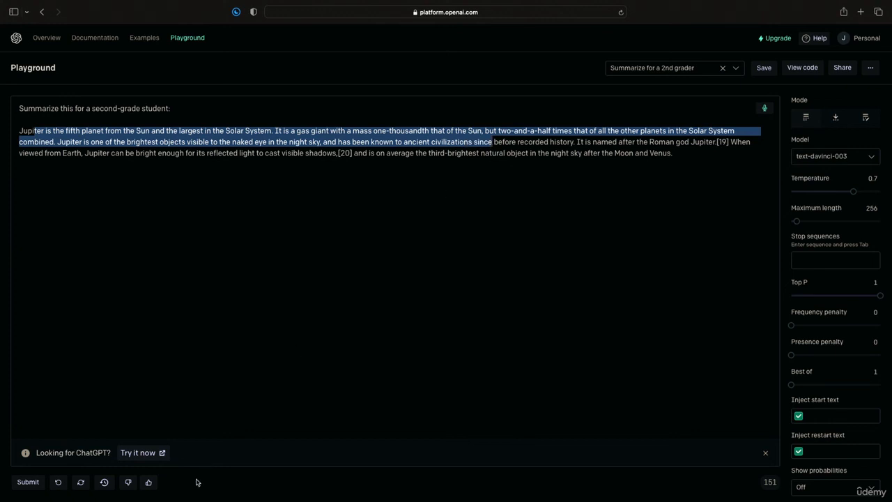
left_click(28, 482)
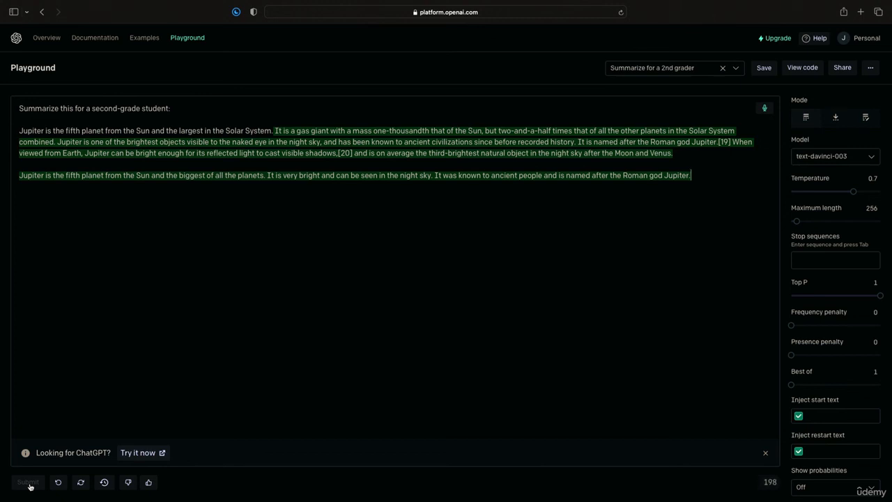
Open the speech-to-text feature for the prompt and start an audio recording.
left_click(766, 110)
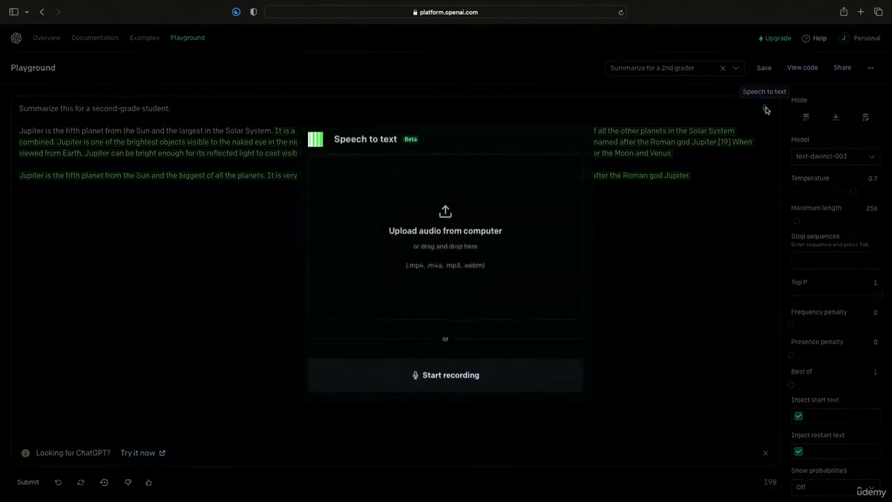
left_click(446, 379)
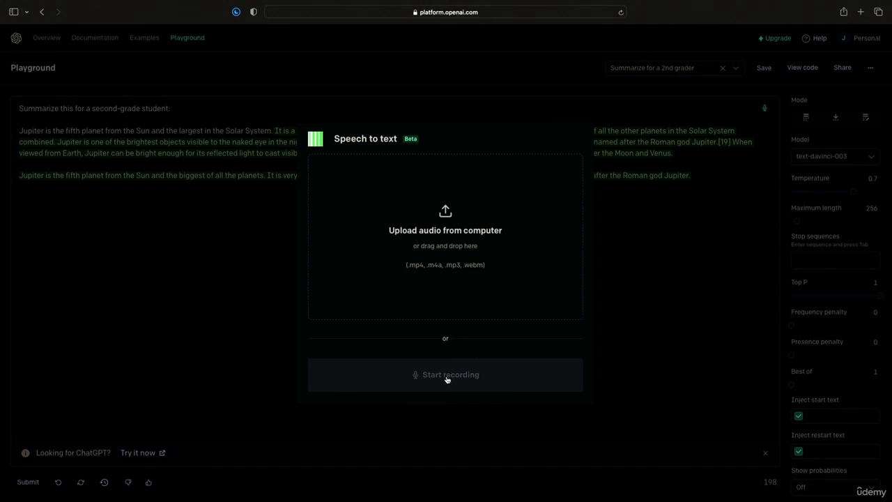